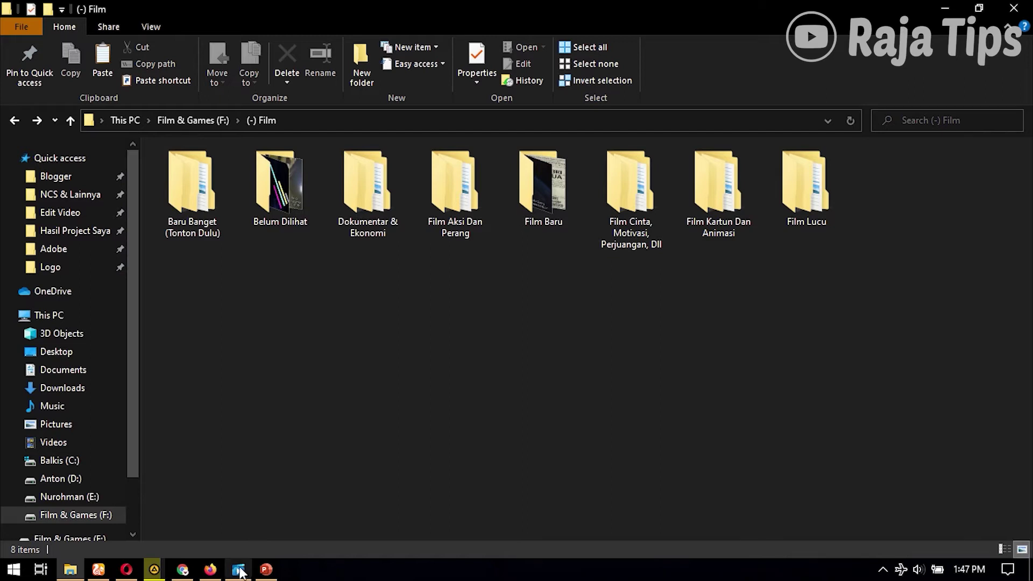
# Bring up the video player showing The Social Dilemma (2020)-1080p and close it.
pyautogui.click(239, 570)
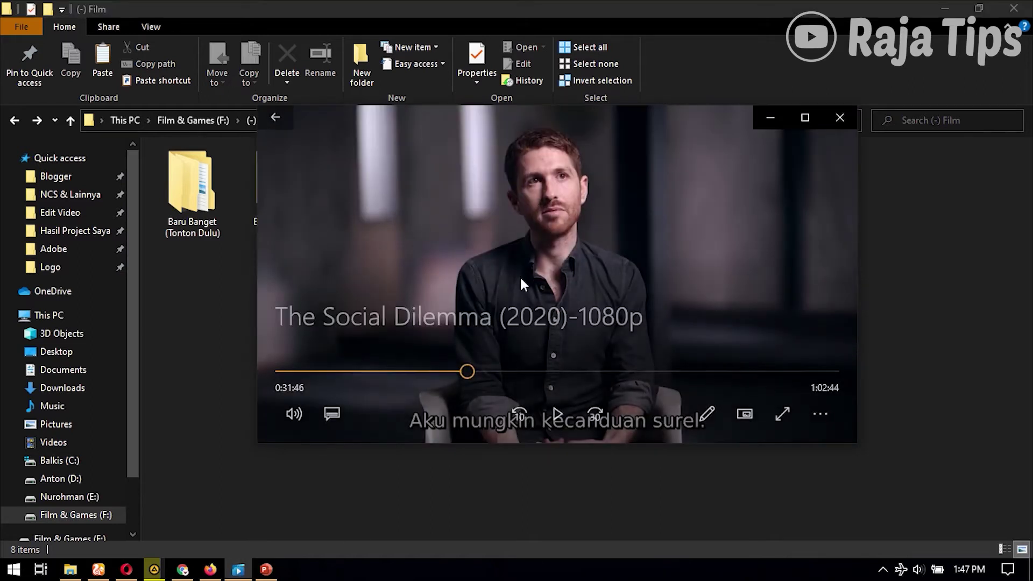
pyautogui.click(79, 574)
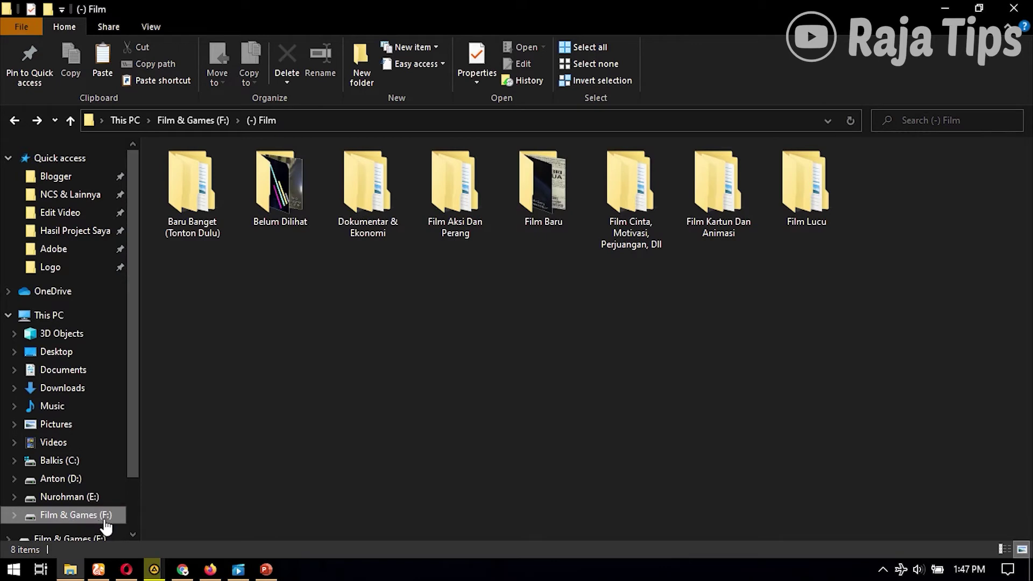
pyautogui.click(238, 570)
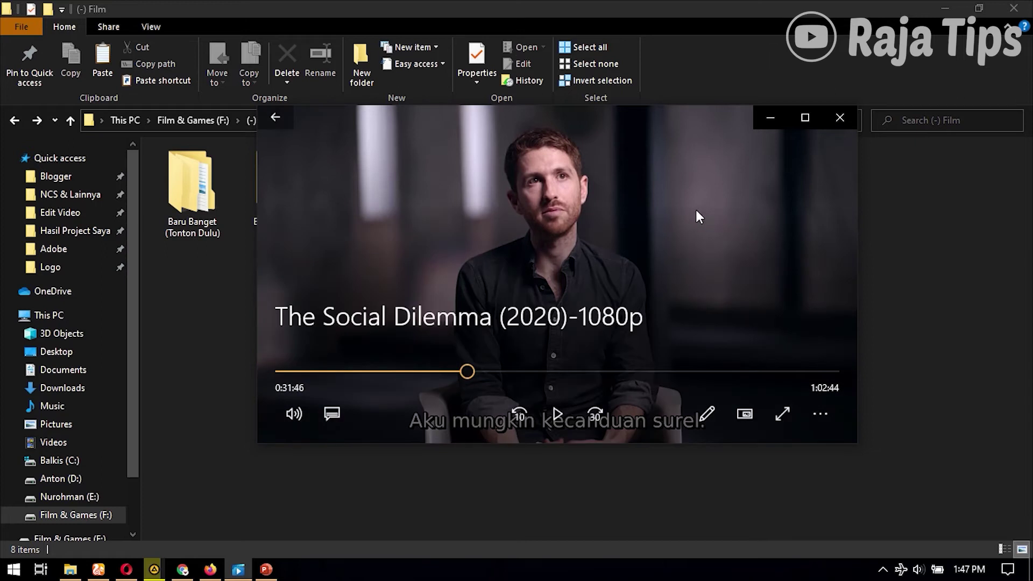
pyautogui.click(839, 118)
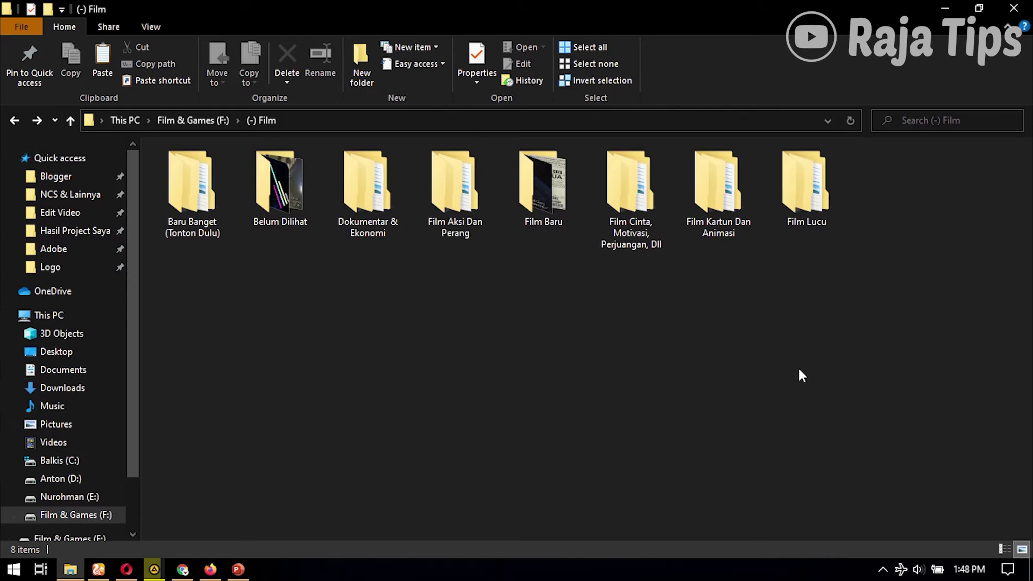
# Safely eject the My Passport external drive and open This PC to check the list of drives.
pyautogui.click(881, 568)
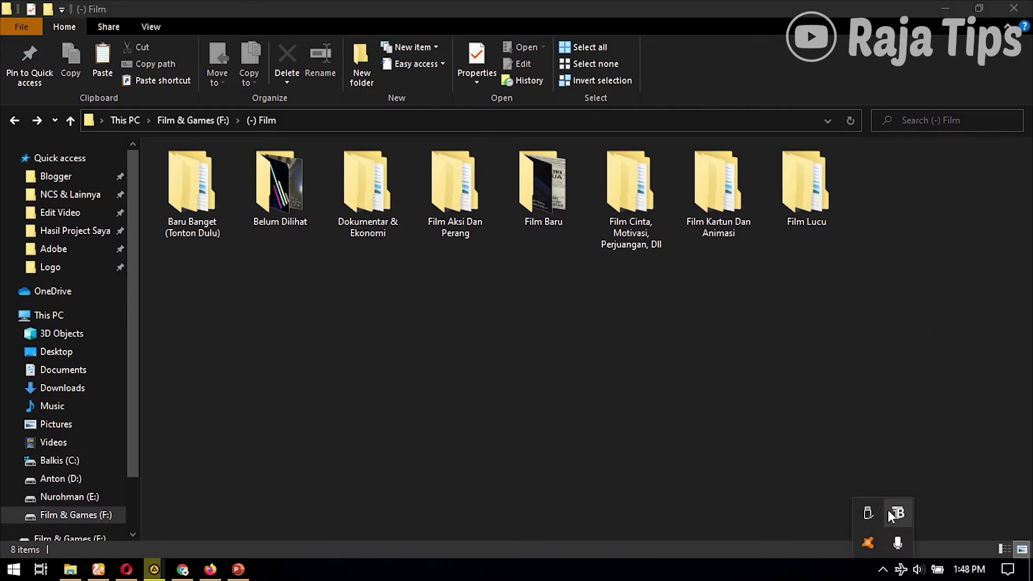
pyautogui.rightClick(875, 511)
pyautogui.click(899, 485)
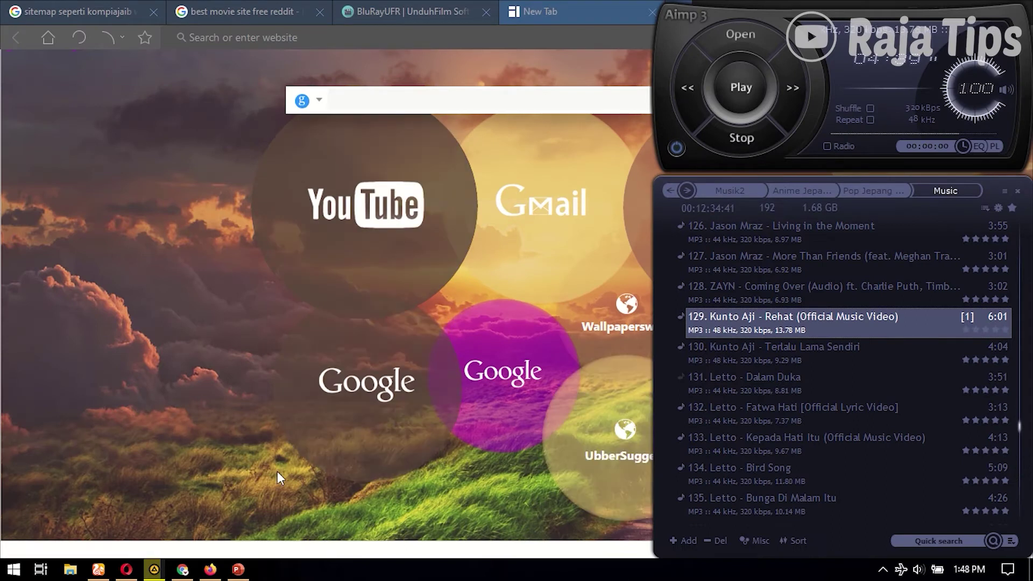
pyautogui.click(71, 569)
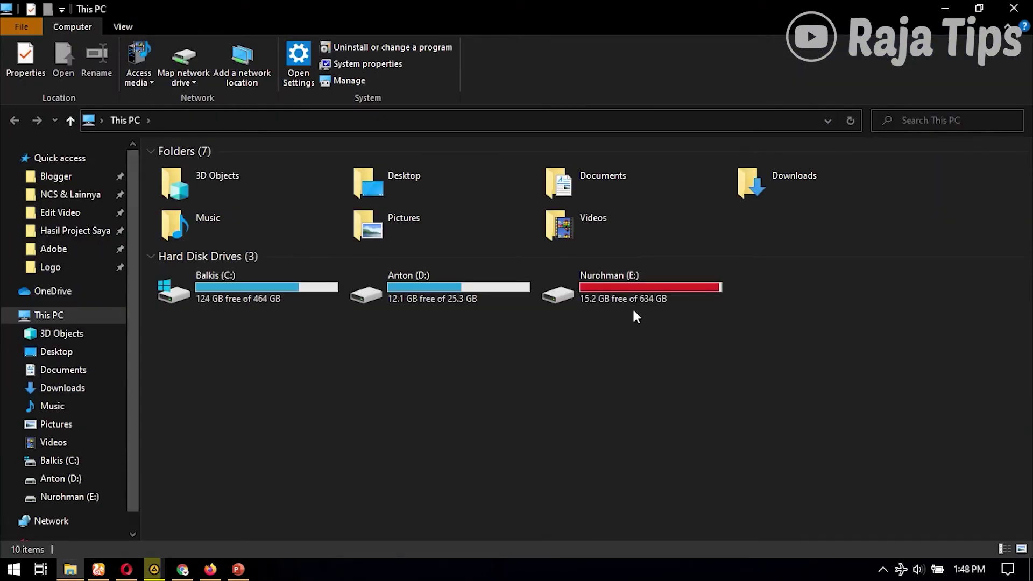
# Open Task Manager and sort the running processes by CPU usage.
pyautogui.rightClick(551, 570)
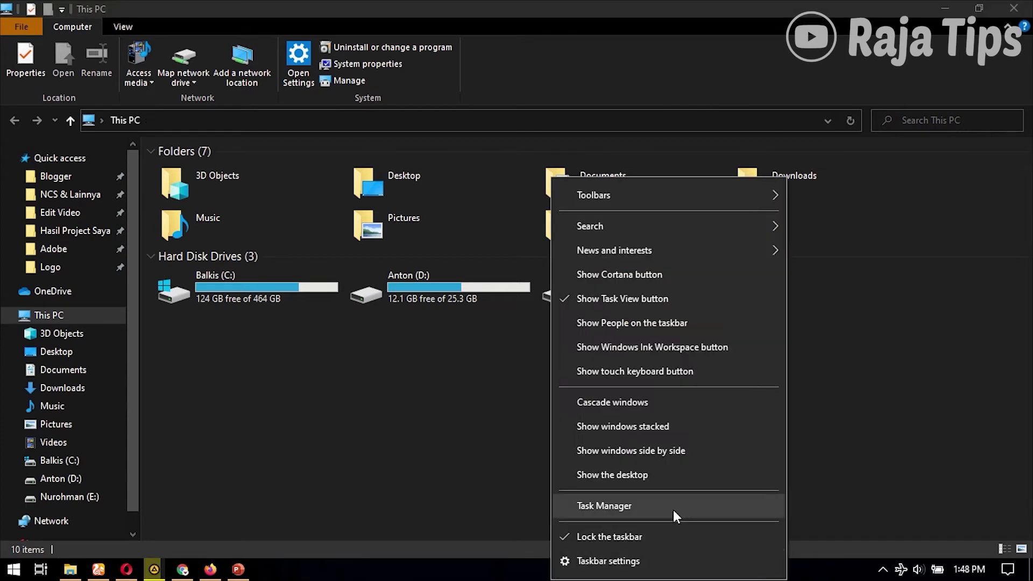
pyautogui.click(604, 507)
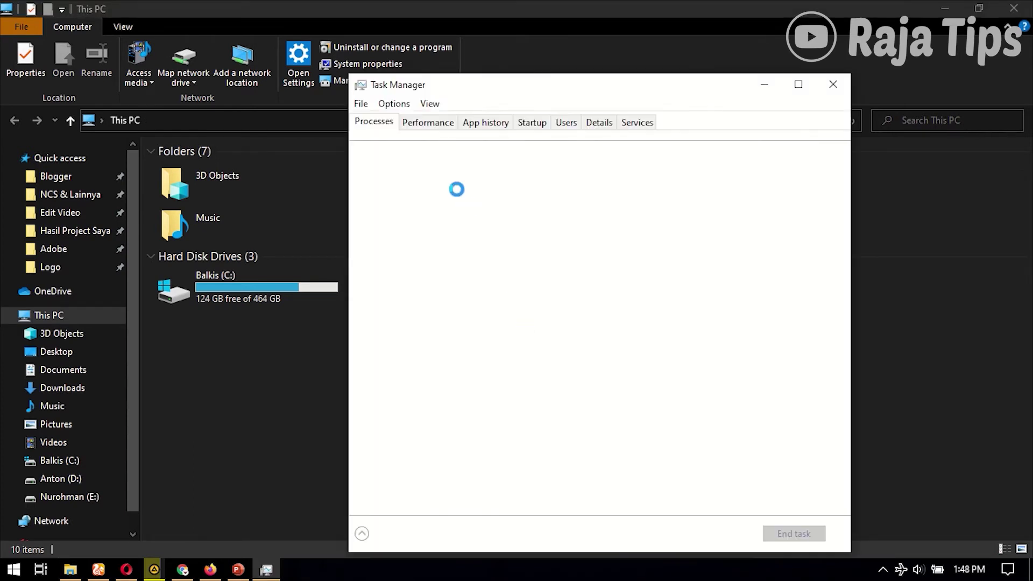
pyautogui.click(452, 226)
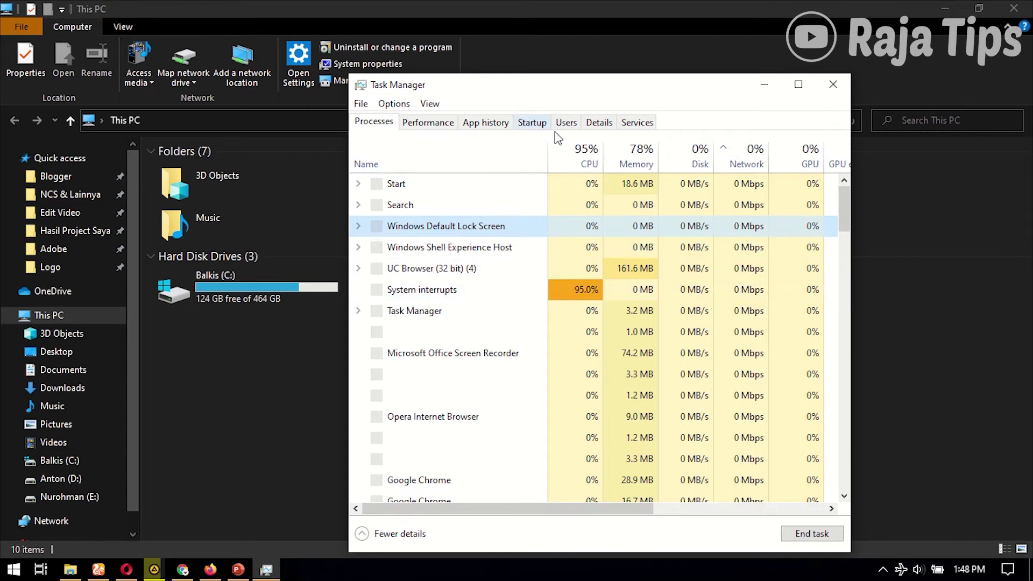
pyautogui.click(585, 156)
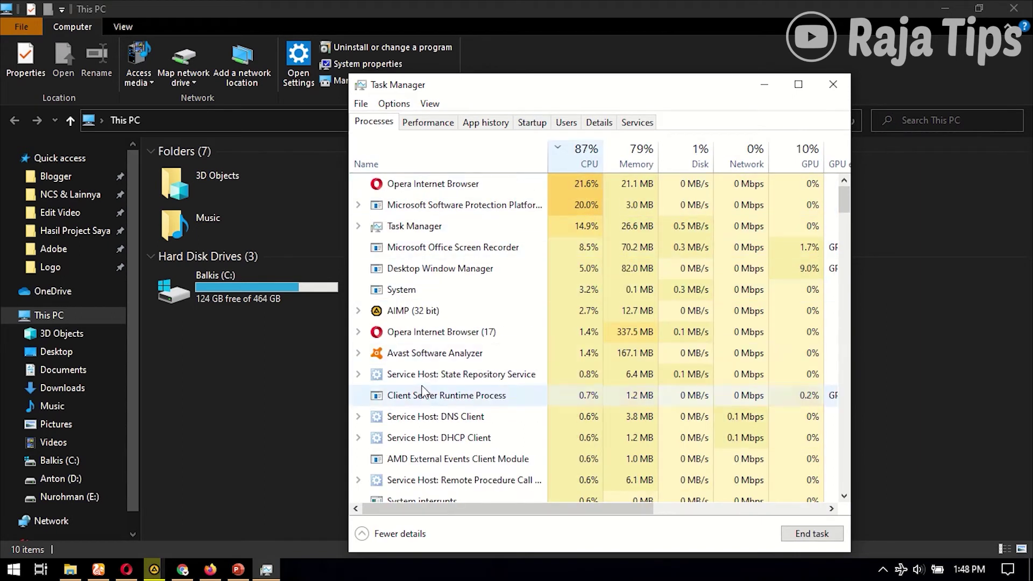
# Examine the running processes by CPU usage, including the actions offered for AIMP (32 bit), to find programs using the drive.
pyautogui.rightClick(439, 312)
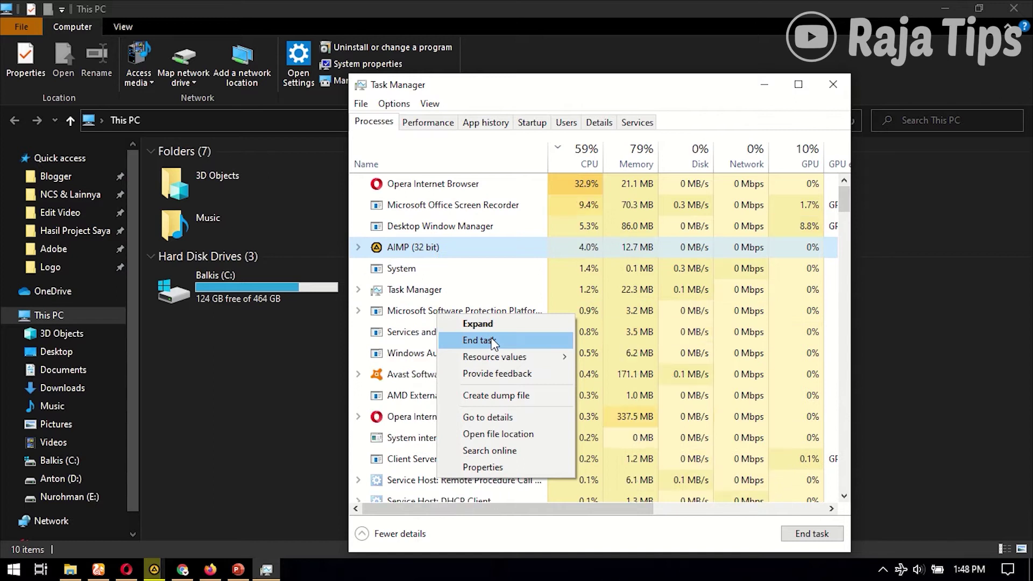
pyautogui.click(460, 243)
pyautogui.scroll(-2, 428, 352)
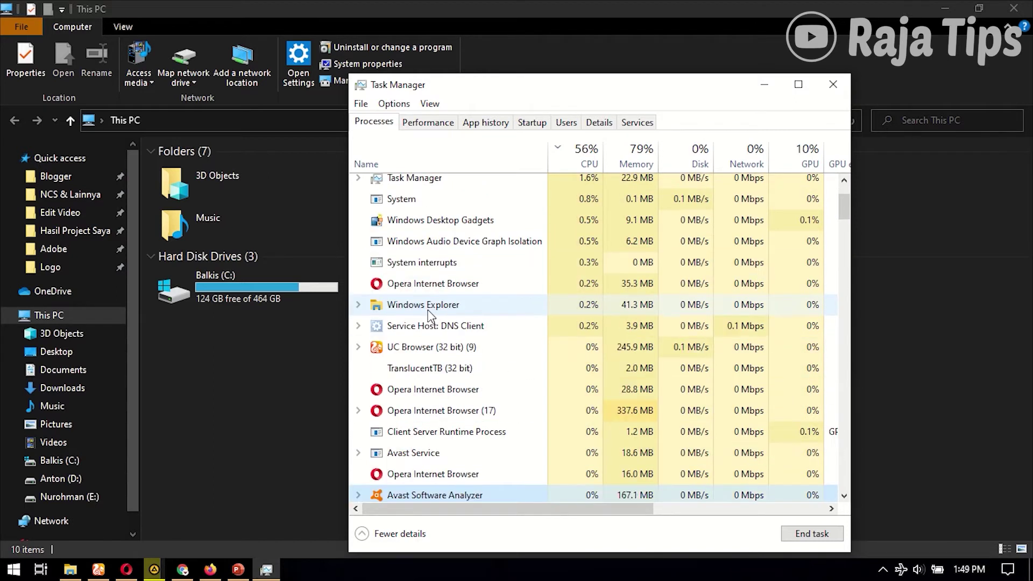
pyautogui.scroll(-3, 420, 344)
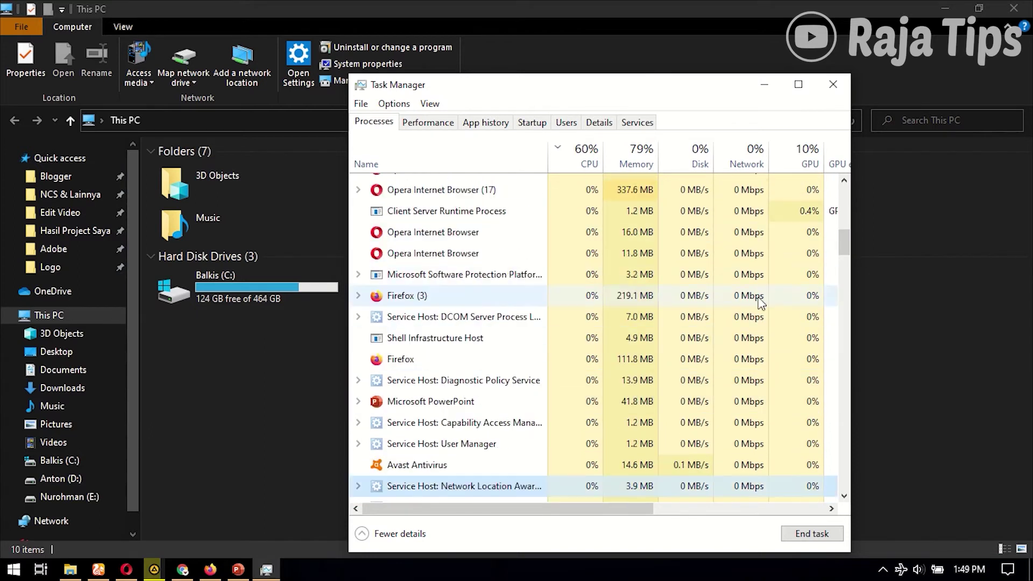
pyautogui.scroll(5, 441, 350)
pyautogui.press('t')
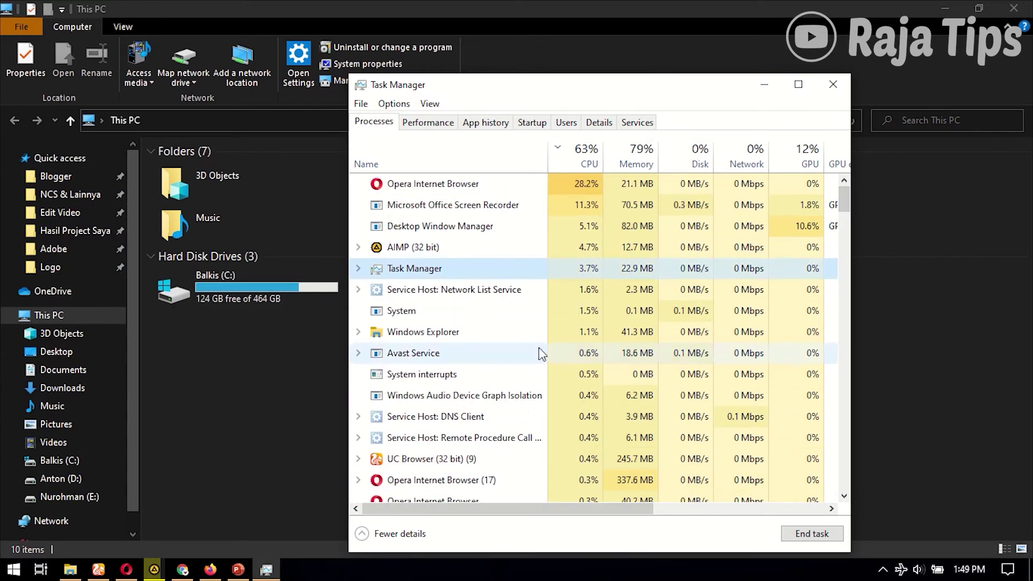
pyautogui.click(453, 315)
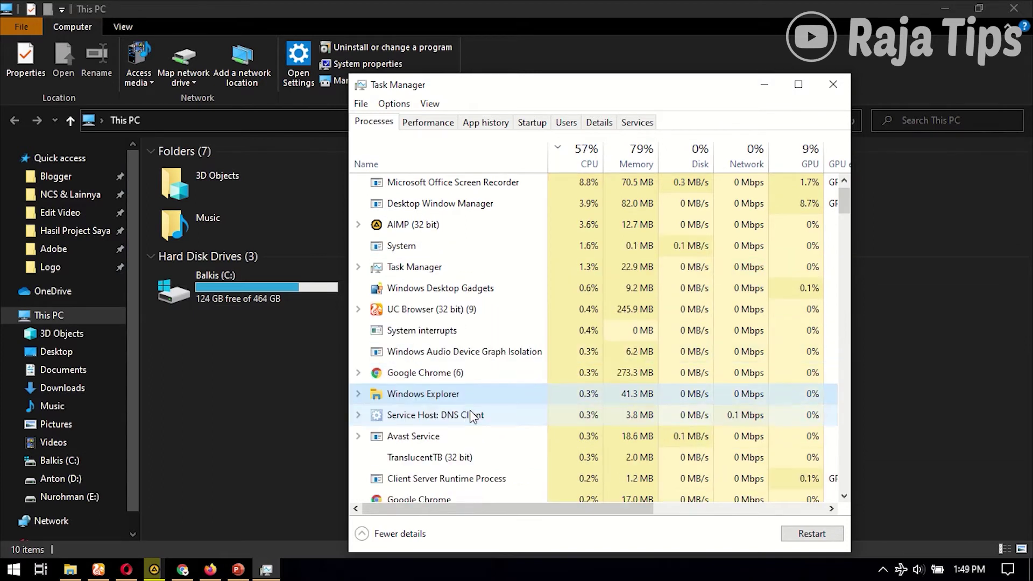
pyautogui.click(473, 427)
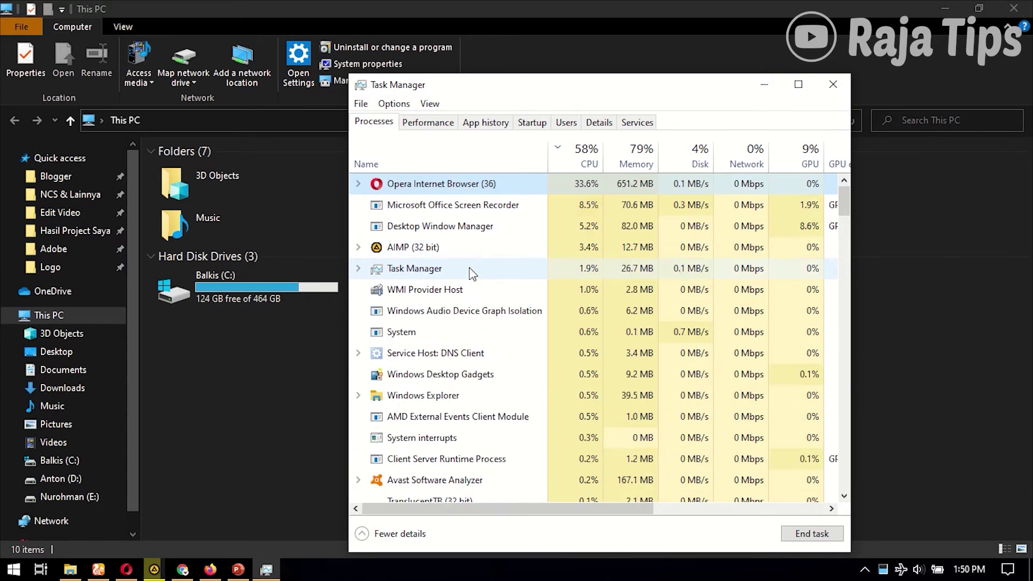
pyautogui.click(469, 267)
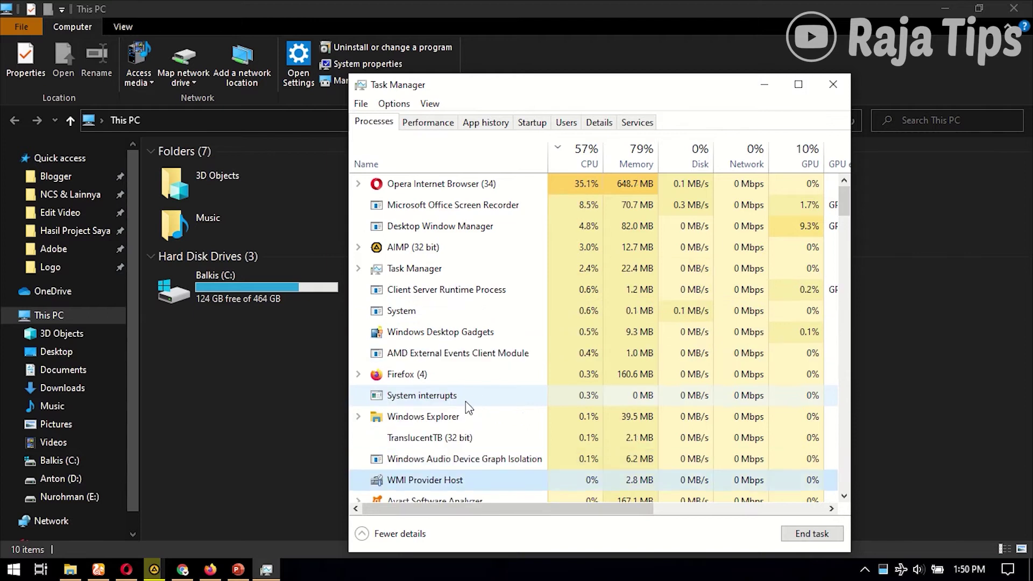
pyautogui.scroll(-5, 466, 401)
pyautogui.scroll(-3, 473, 461)
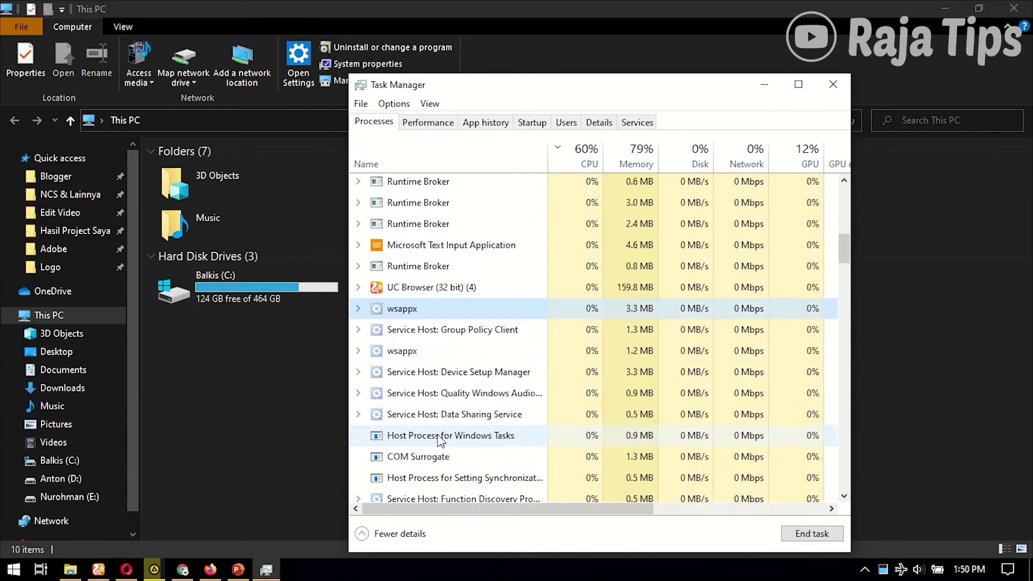
# Sort the processes by name and locate Windows Explorer in the list.
pyautogui.click(448, 145)
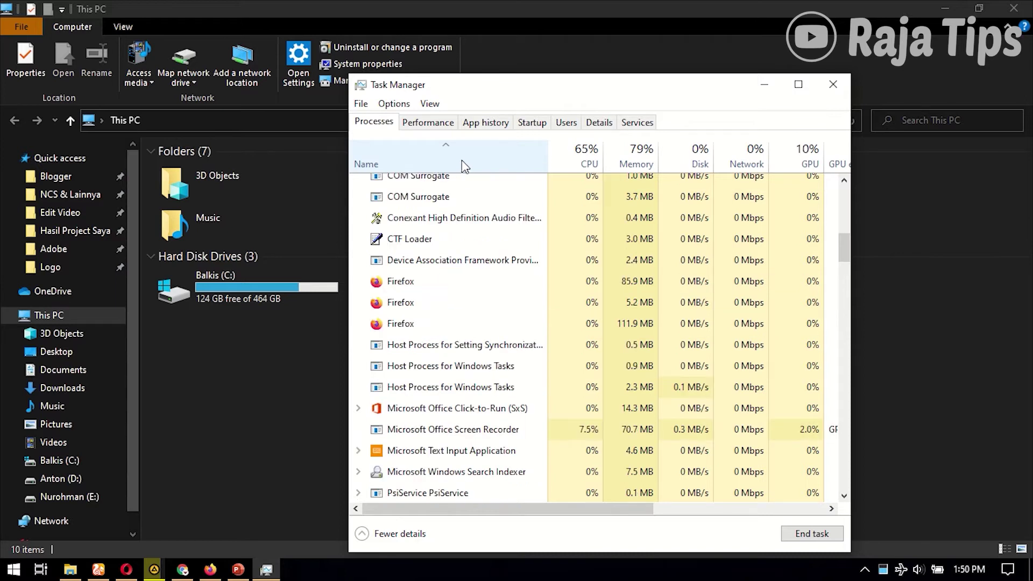
pyautogui.scroll(-10, 509, 403)
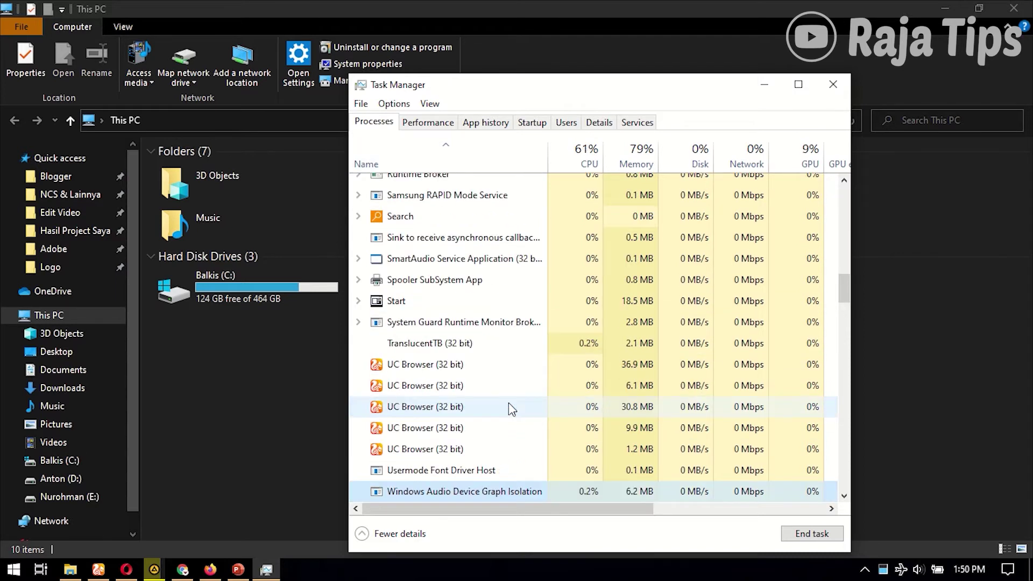
pyautogui.scroll(-2, 508, 403)
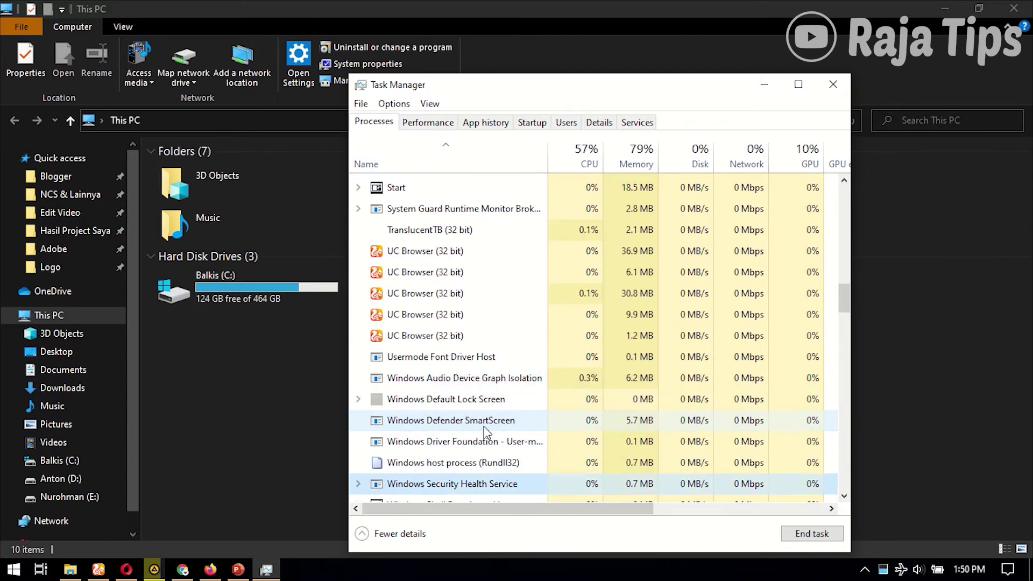
pyautogui.scroll(-15, 487, 431)
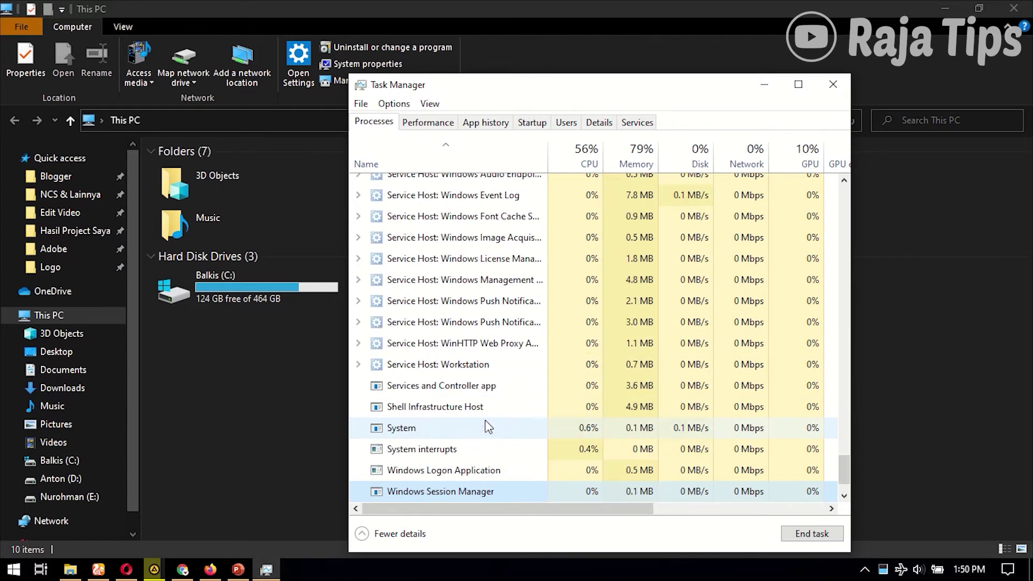
pyautogui.press('w')
pyautogui.press('w')
pyautogui.press('w')
pyautogui.press('w')
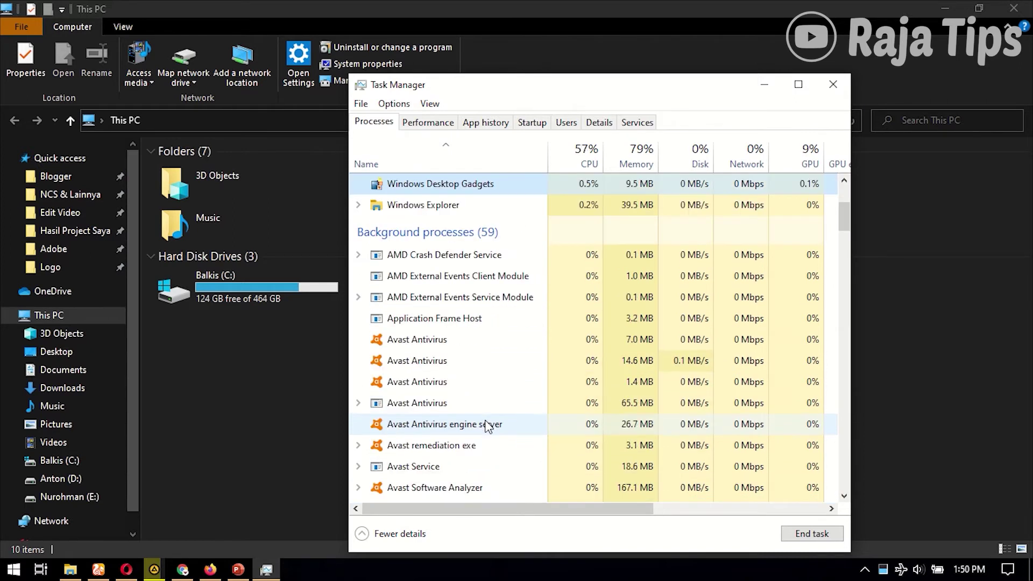
pyautogui.press('w')
# Restart the Windows Explorer process.
pyautogui.rightClick(448, 210)
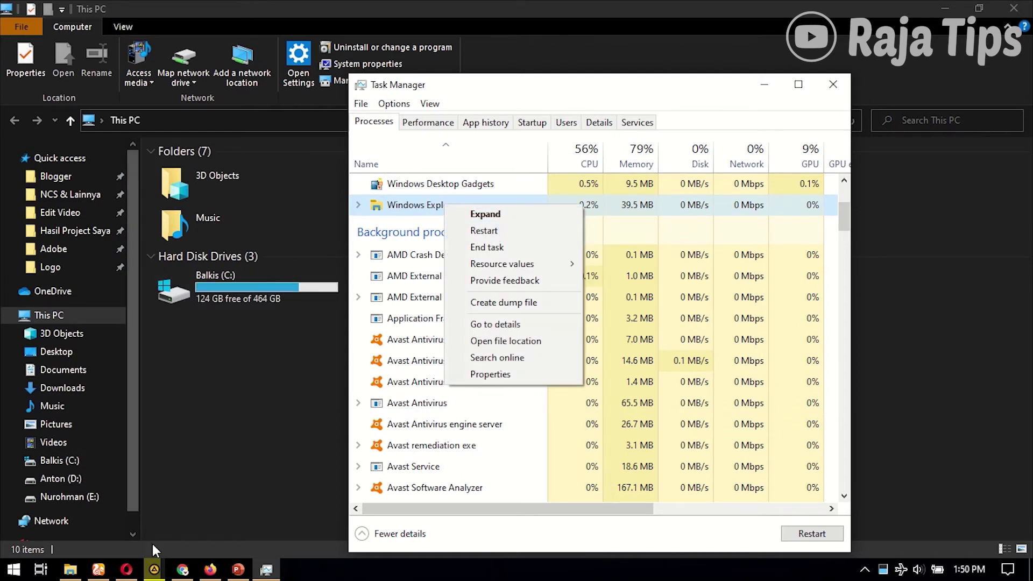
pyautogui.moveTo(99, 572)
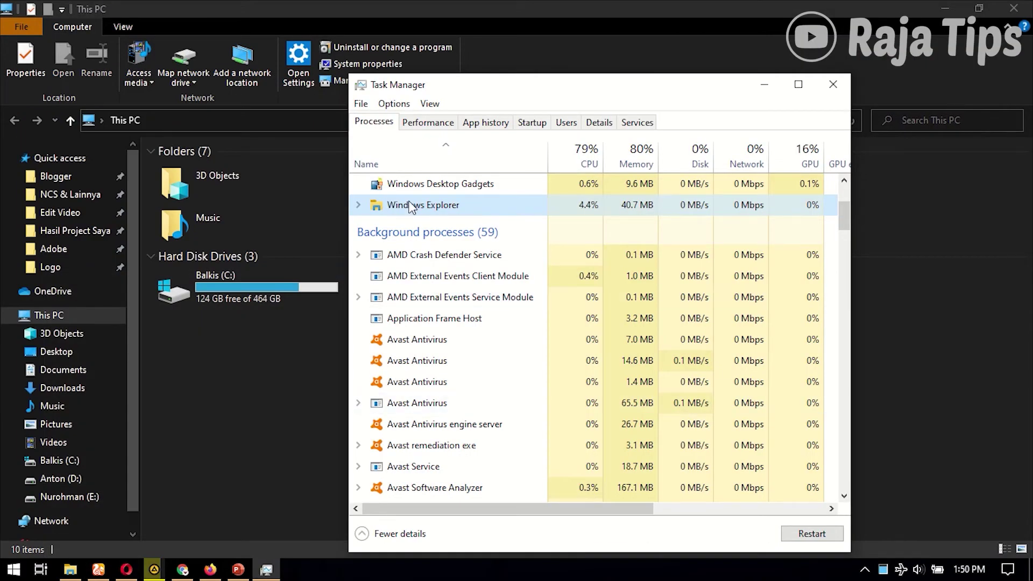
pyautogui.rightClick(411, 207)
pyautogui.click(464, 238)
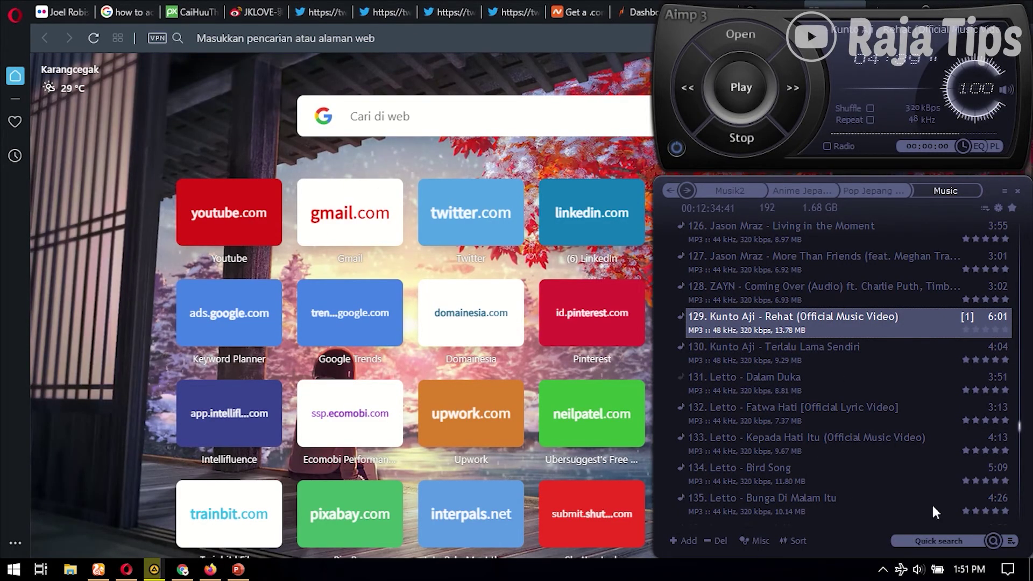
# Open Devices and Printers from the safe-removal options for the external drive.
pyautogui.click(882, 570)
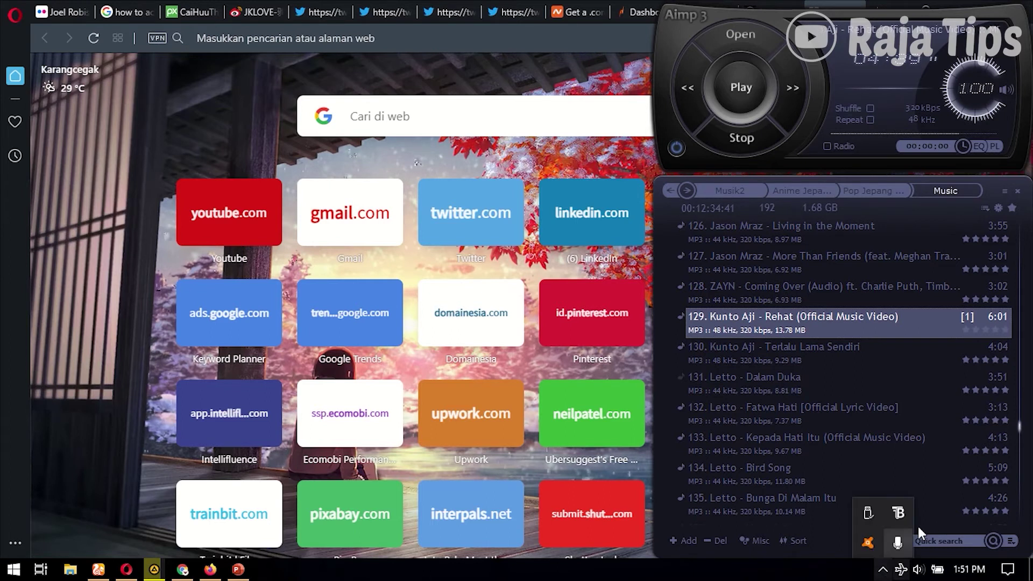
pyautogui.click(866, 512)
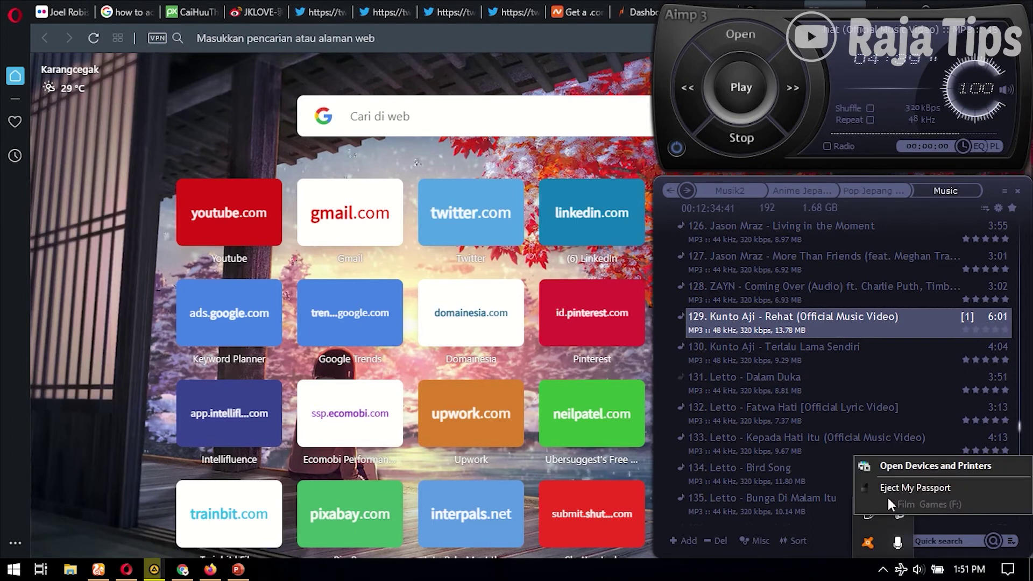
pyautogui.click(953, 466)
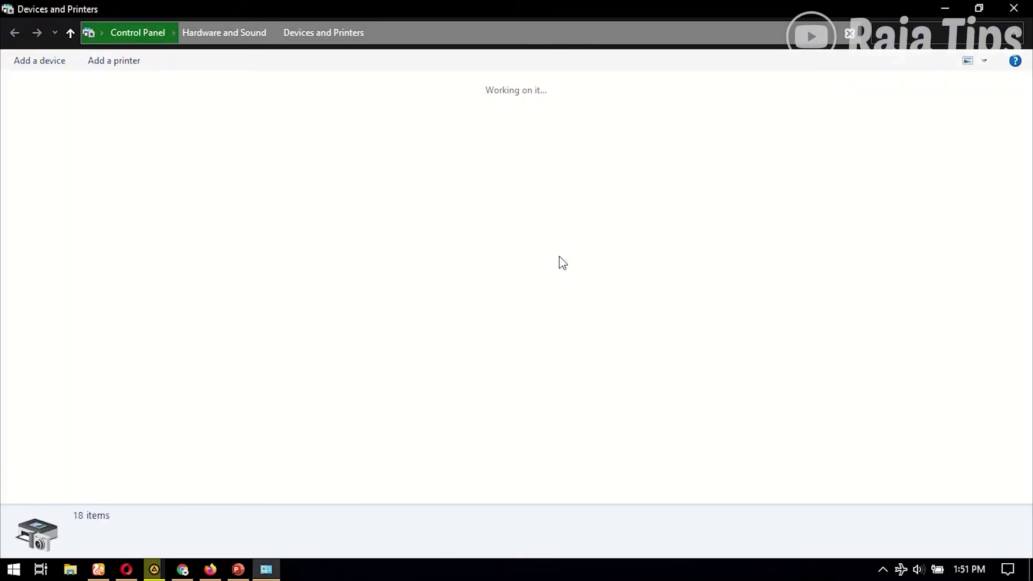
# Show the actions offered for the My Passport device, including Remove device, and close Devices and Printers without removing it.
pyautogui.click(573, 163)
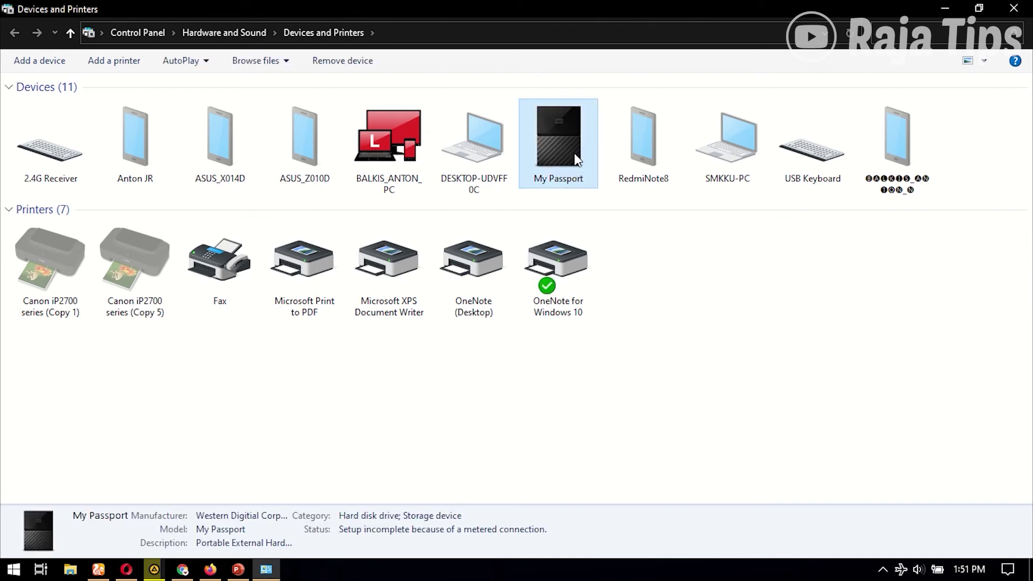
pyautogui.rightClick(563, 137)
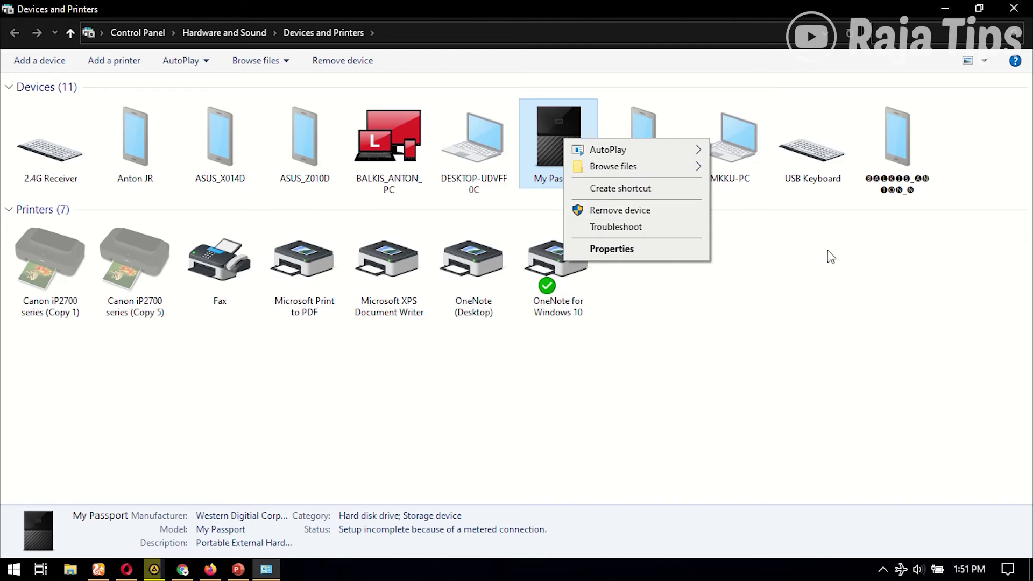
pyautogui.click(584, 366)
pyautogui.hotkey('alt', 'F4')
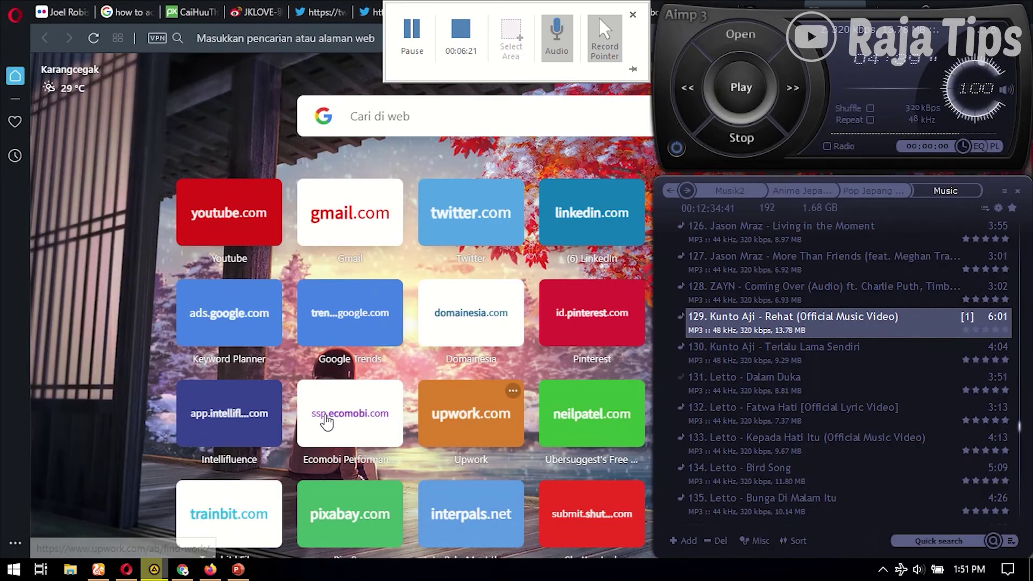
# Show the account options for signing out of Windows without choosing any of them.
pyautogui.press('super')
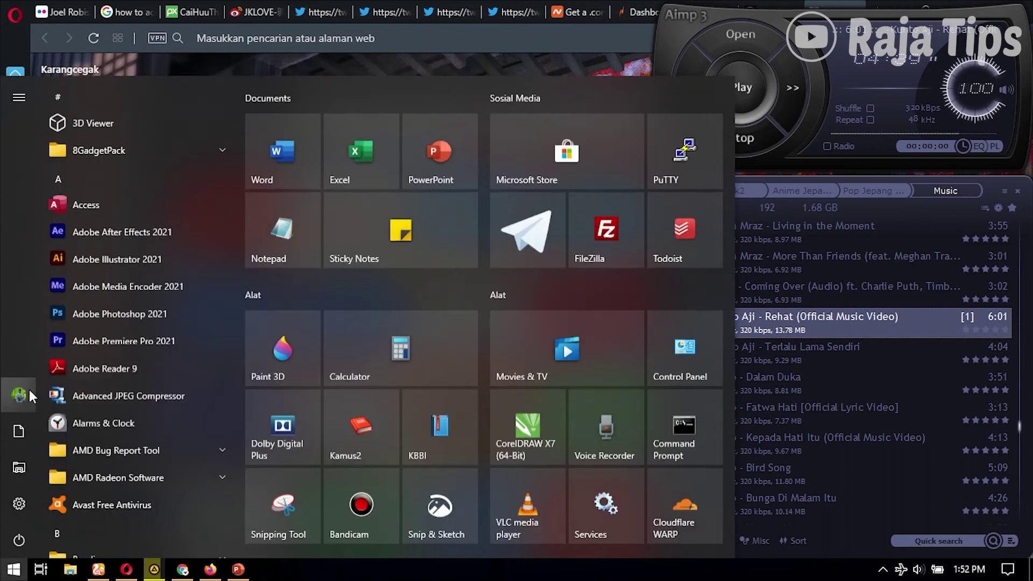
pyautogui.click(20, 407)
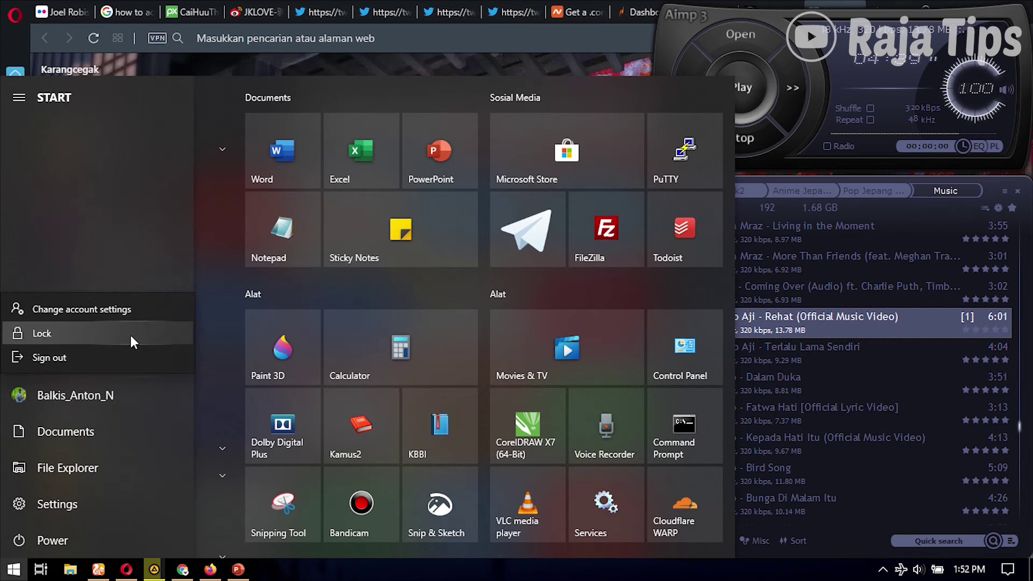
pyautogui.click(13, 569)
# Show the power options, including Shut down and Restart, and dismiss them without choosing one.
pyautogui.click(14, 569)
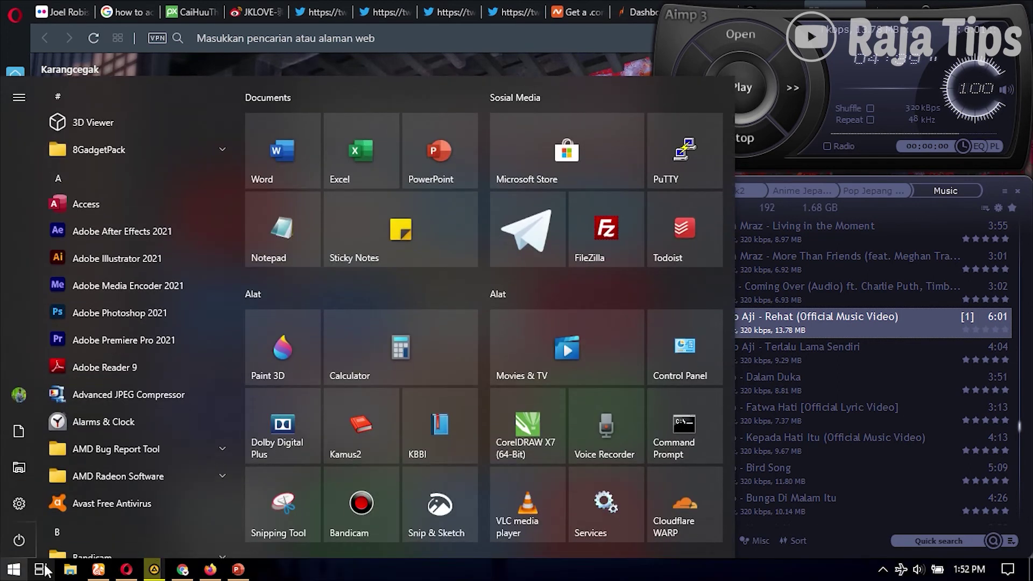
pyautogui.click(19, 540)
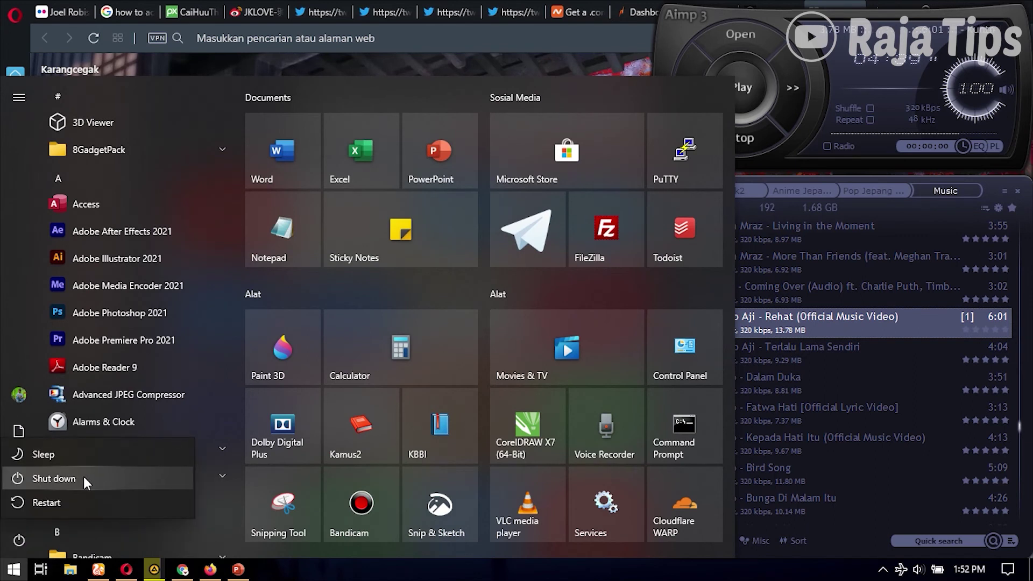
pyautogui.press('Escape')
pyautogui.press('Escape')
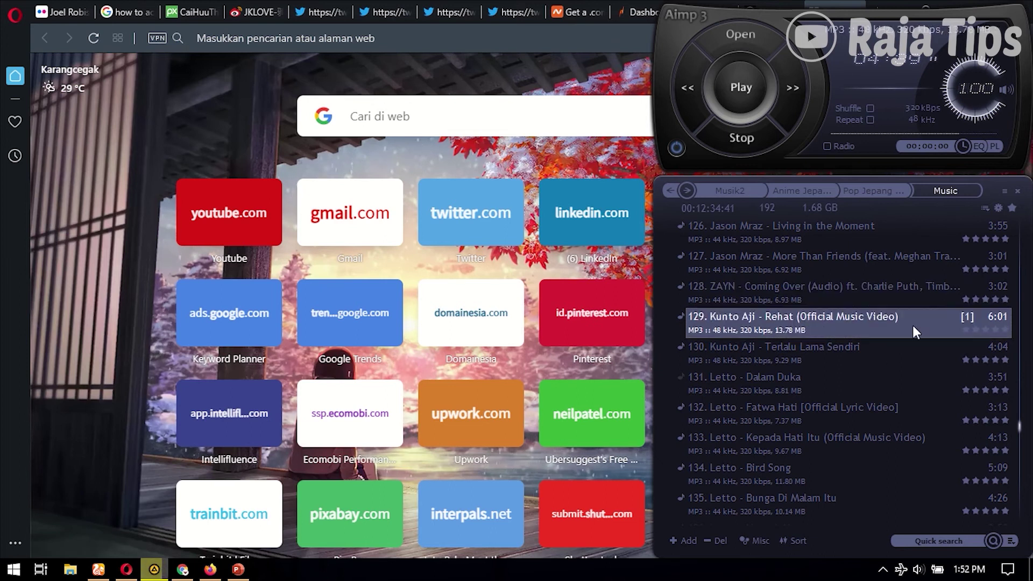
pyautogui.click(135, 329)
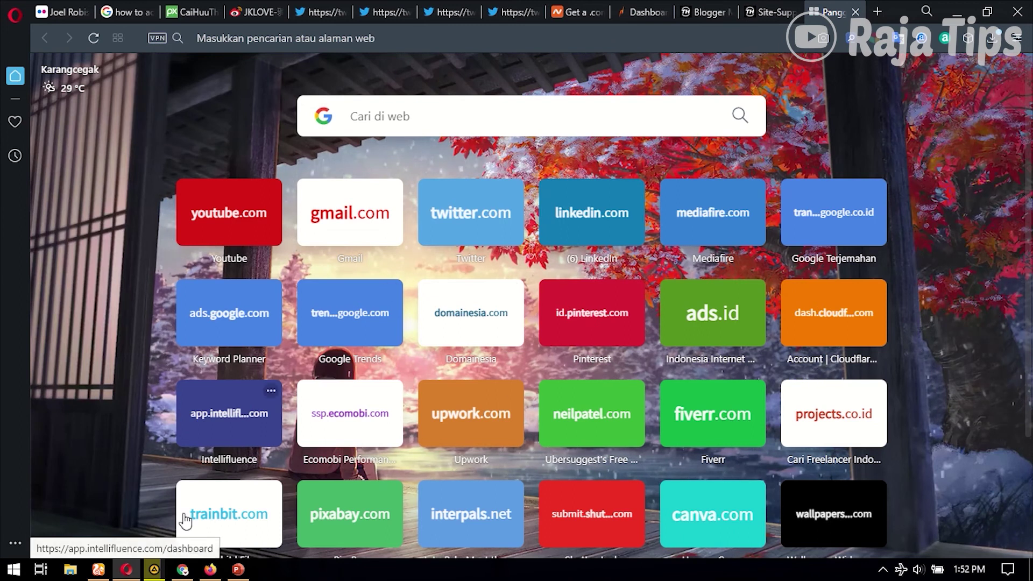
pyautogui.click(108, 570)
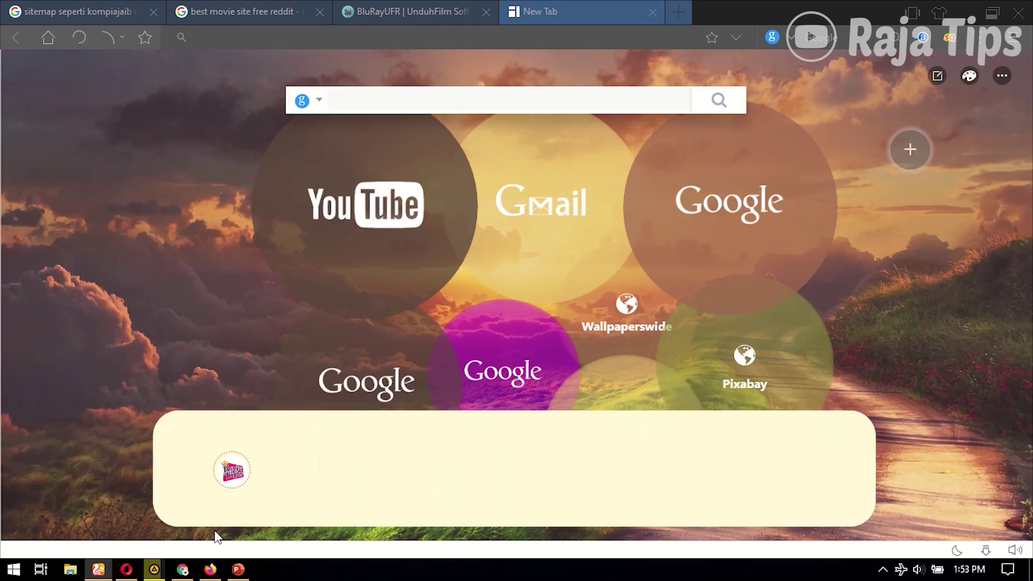
pyautogui.click(185, 570)
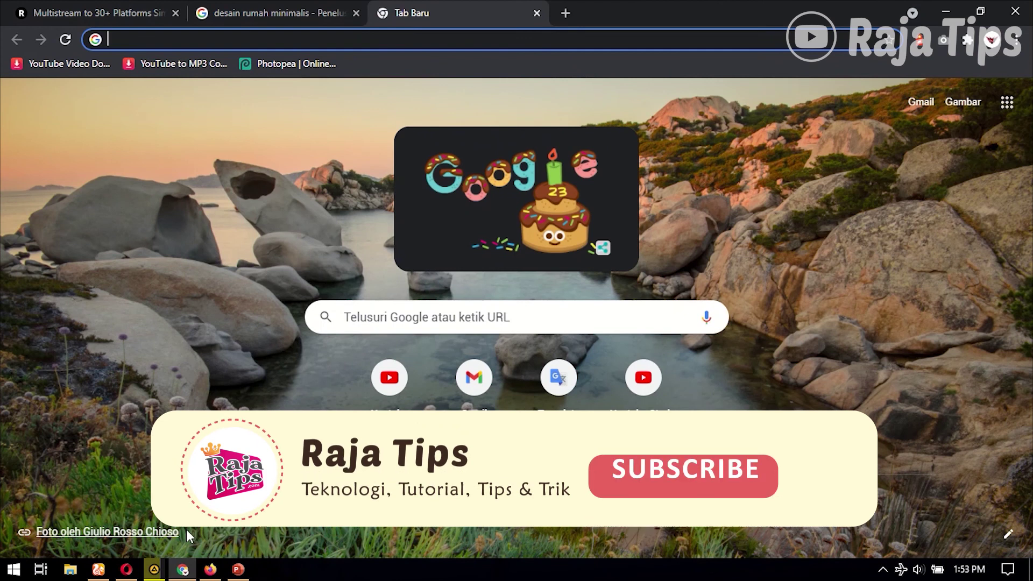
pyautogui.click(186, 571)
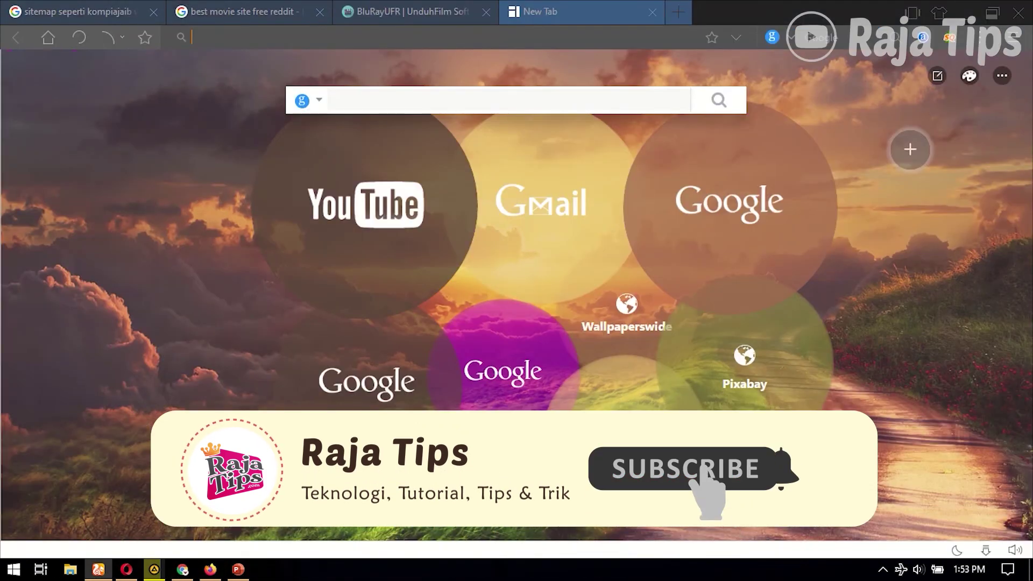